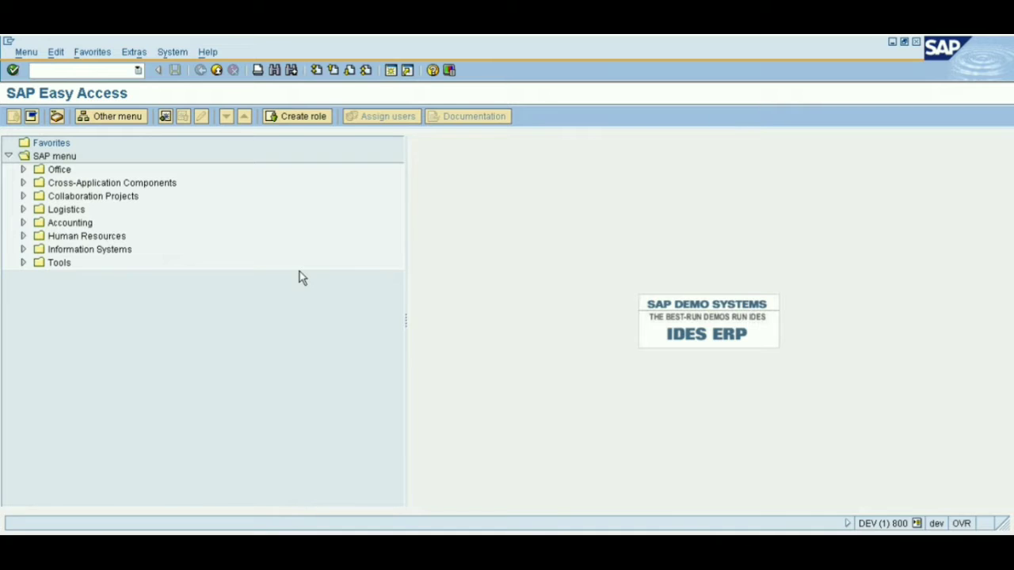
Step: Enter transaction code OMS2 in the command field without running it yet
{"action": "type", "text": "0"}
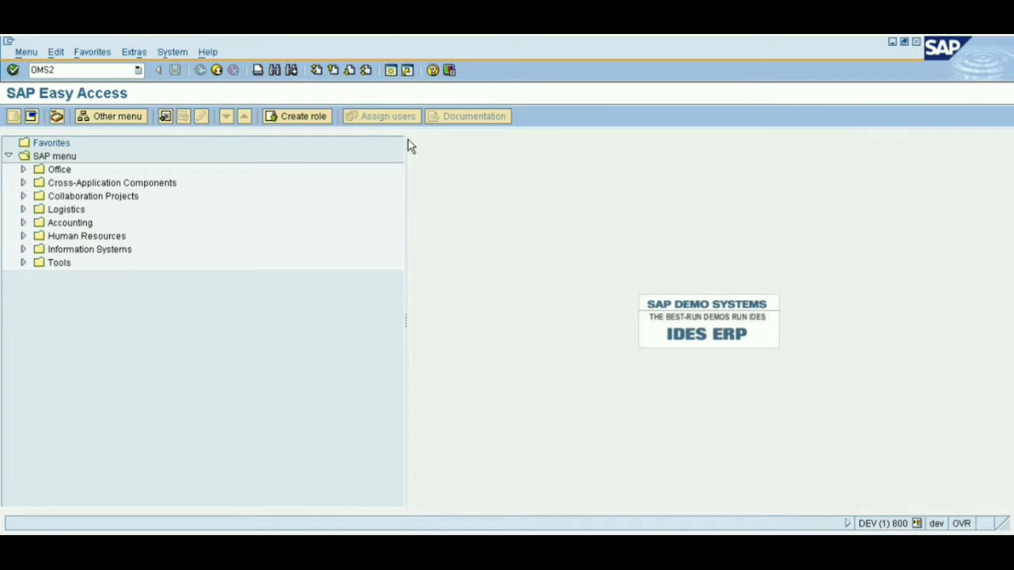
Step: Run OMS2 and browse the 49 entries of the Material types overview
{"action": "key", "text": "Return"}
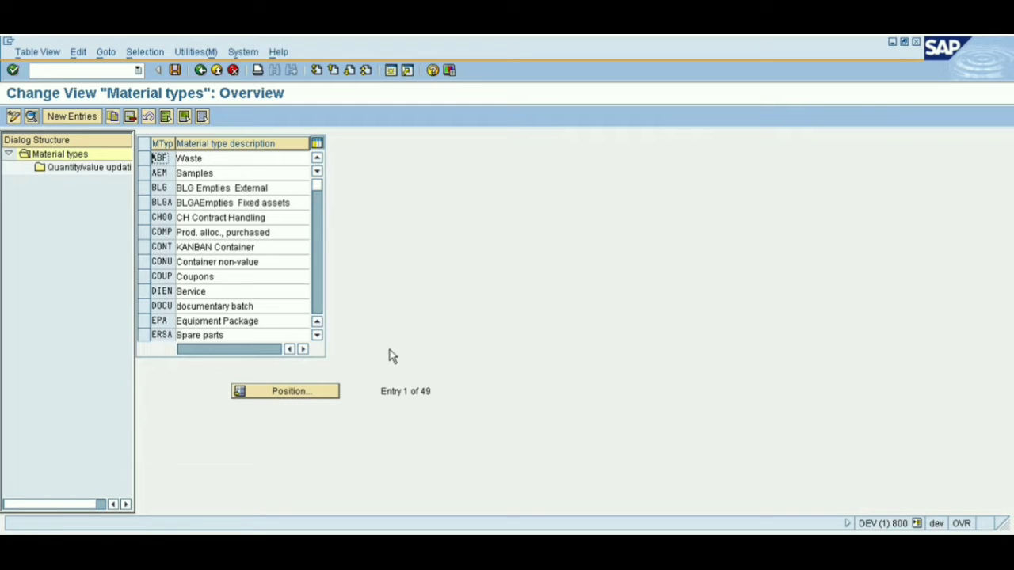
{"action": "left_click", "coordinate": [297, 394]}
{"action": "left_click", "coordinate": [319, 301]}
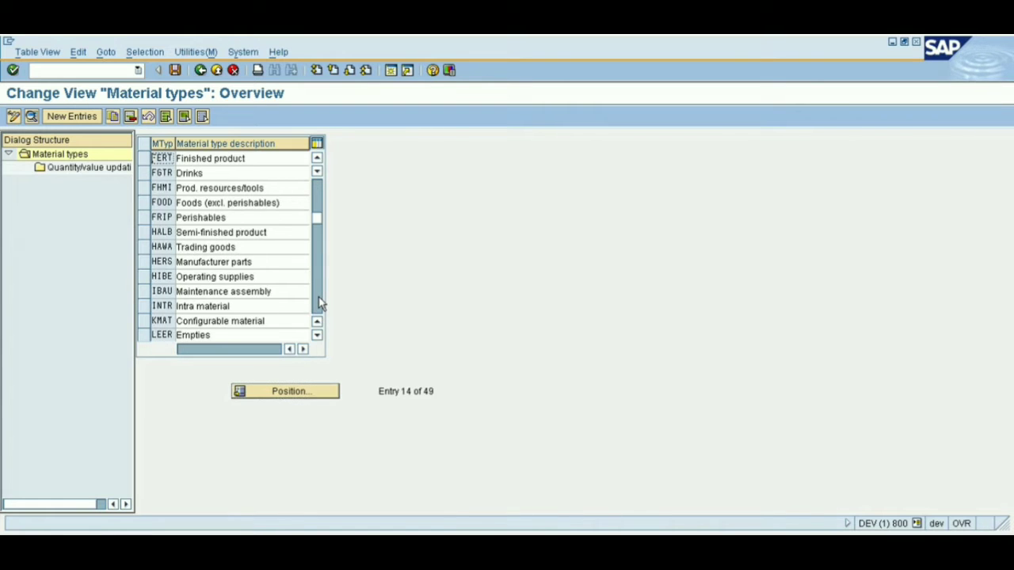
{"action": "left_click", "coordinate": [320, 301]}
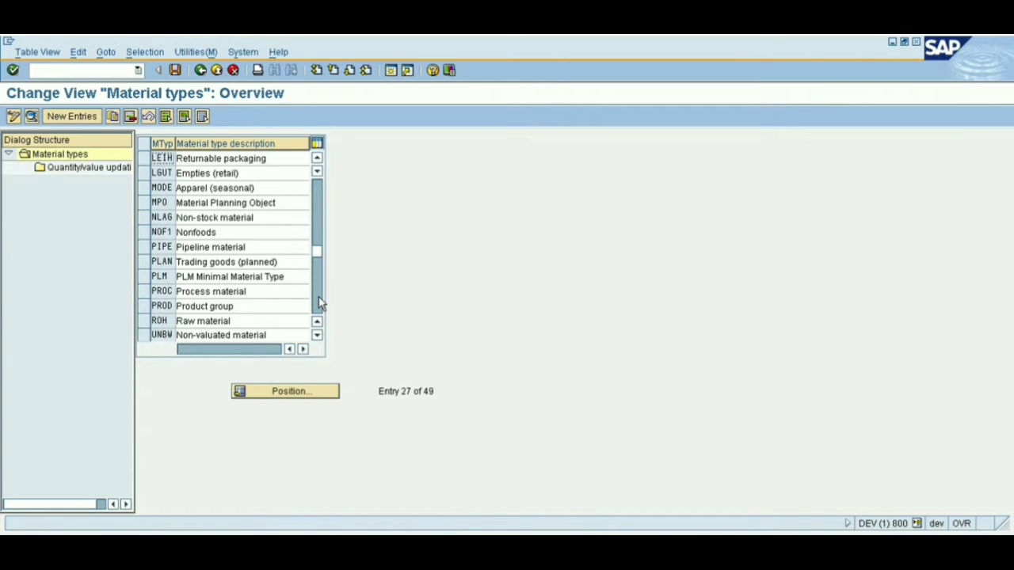
{"action": "left_click", "coordinate": [319, 301]}
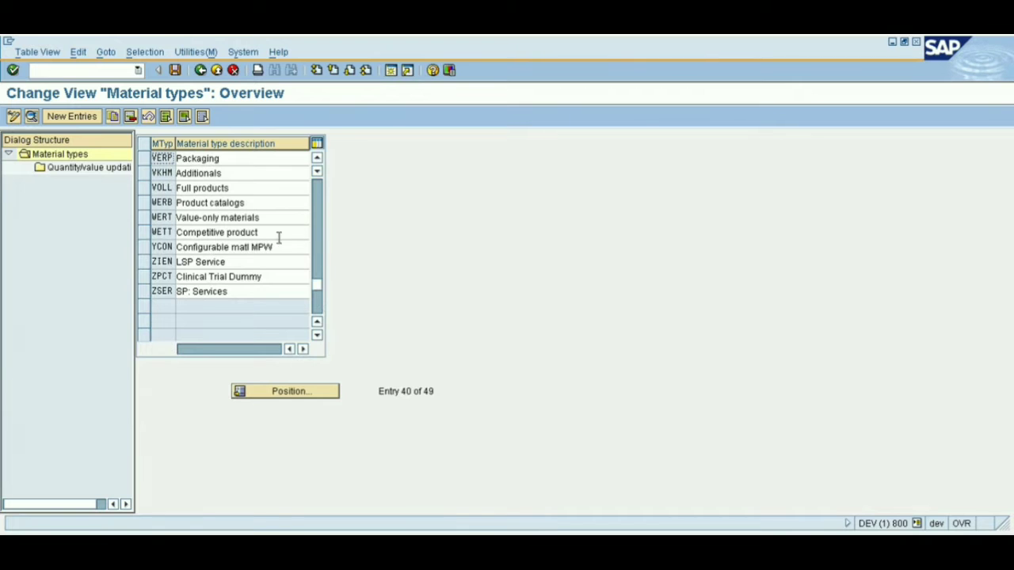
{"action": "left_click", "coordinate": [317, 194]}
{"action": "left_click", "coordinate": [317, 194]}
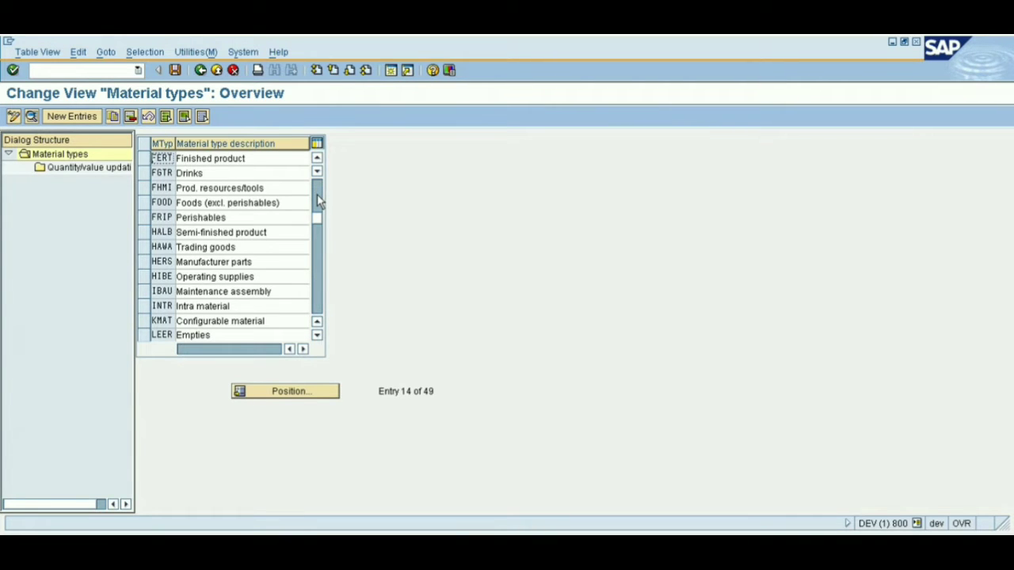
{"action": "scroll", "coordinate": [316, 220], "scroll_direction": "up", "scroll_amount": 2}
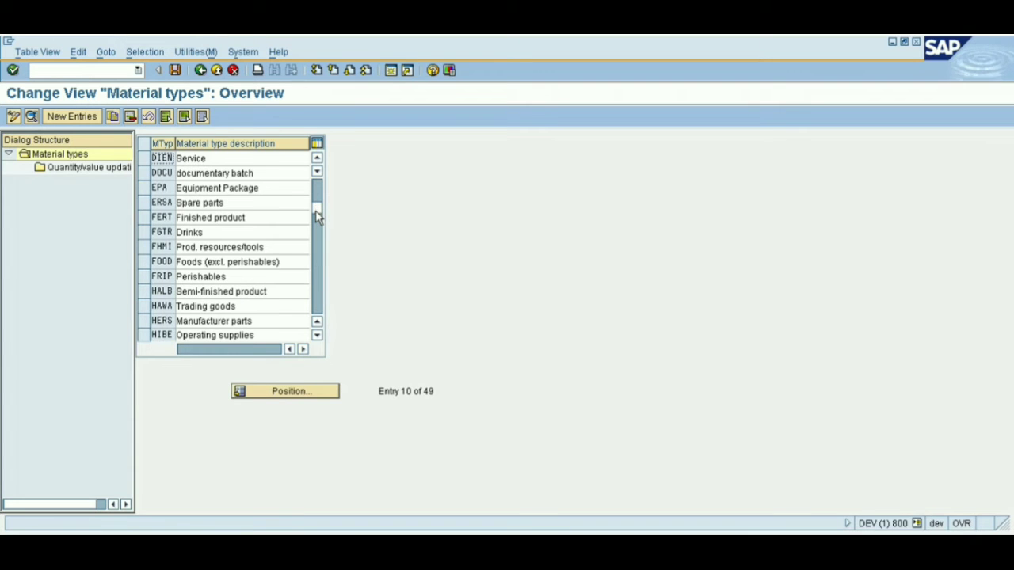
{"action": "scroll", "coordinate": [314, 210], "scroll_direction": "up", "scroll_amount": 2}
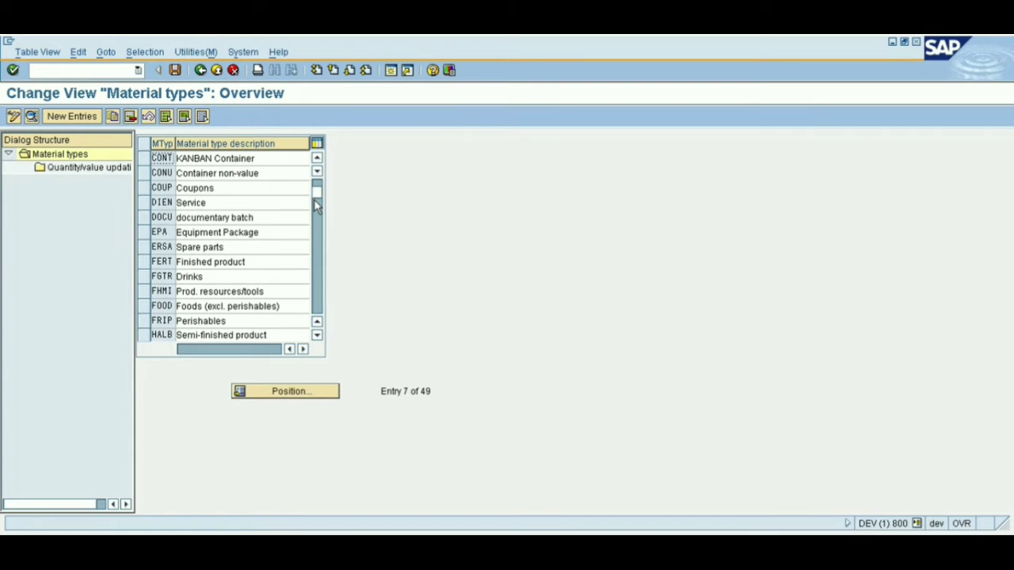
{"action": "scroll", "coordinate": [314, 229], "scroll_direction": "up", "scroll_amount": 1}
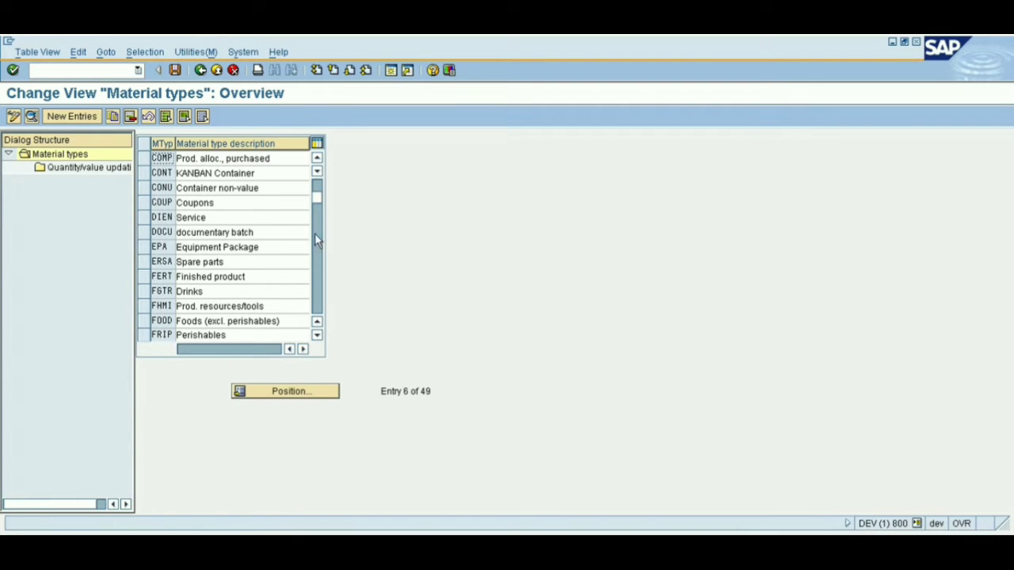
{"action": "left_click", "coordinate": [290, 393]}
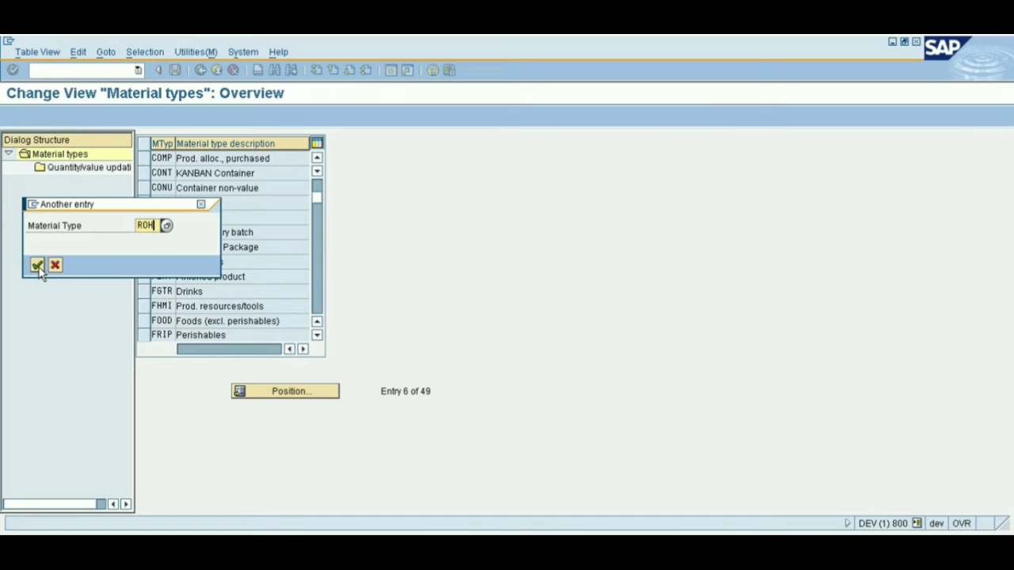
Step: Jump to material type ROH Raw material via F4 and open its quantity/value updating
{"action": "left_click", "coordinate": [171, 231]}
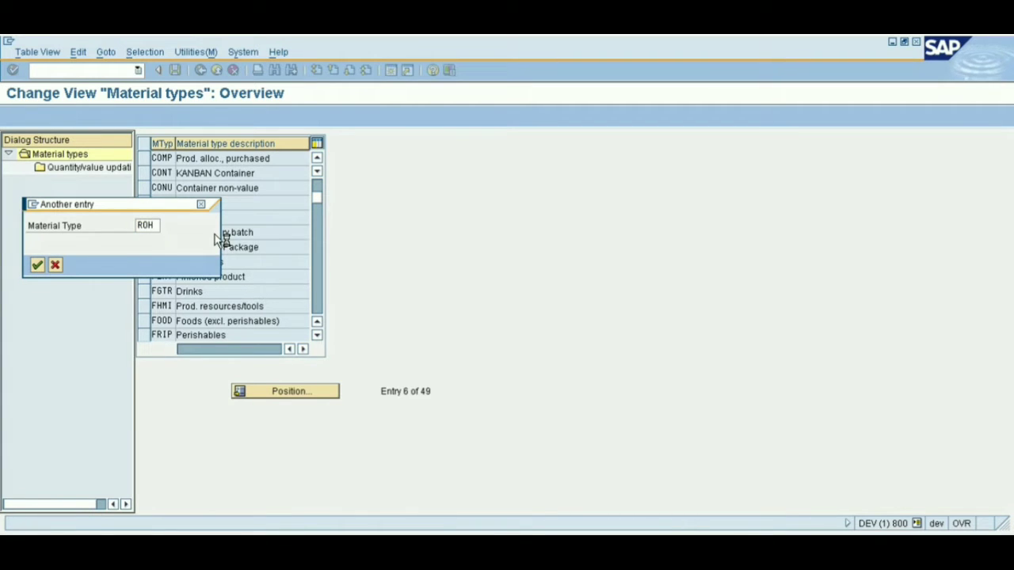
{"action": "key", "text": "F4"}
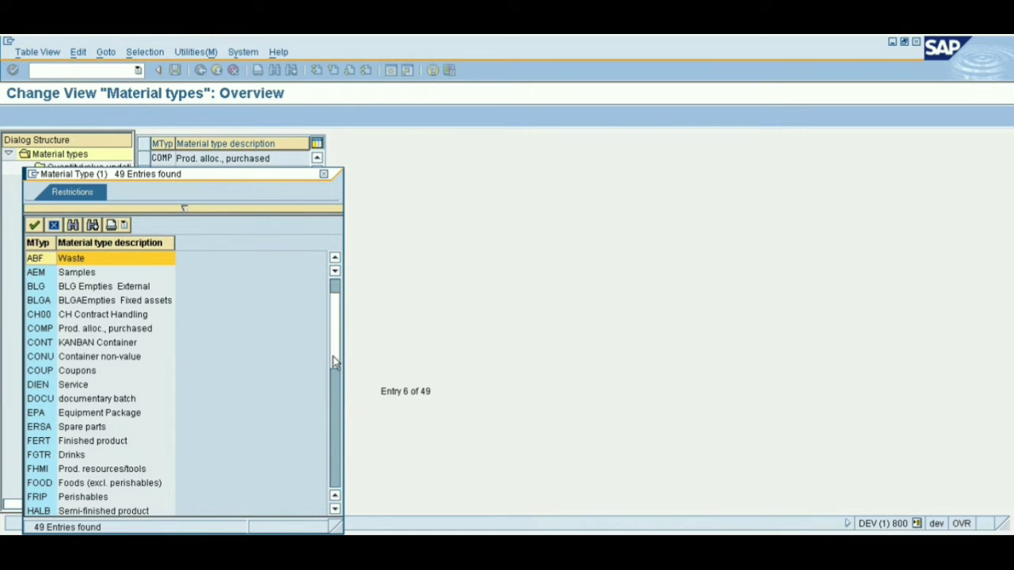
{"action": "left_click_drag", "start_coordinate": [334, 331], "coordinate": [334, 434]}
{"action": "double_click", "coordinate": [81, 442]}
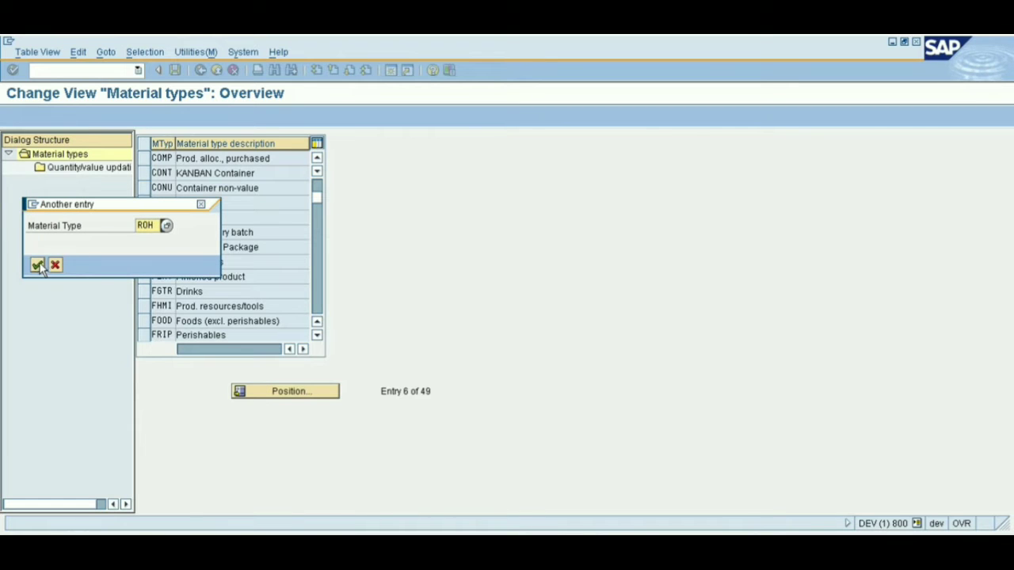
{"action": "left_click", "coordinate": [38, 266]}
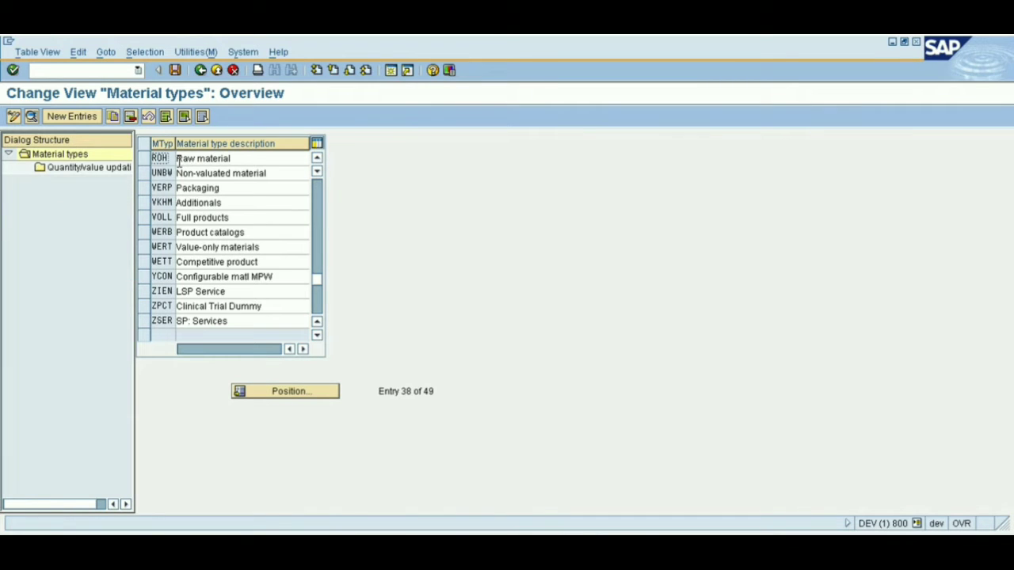
{"action": "left_click", "coordinate": [146, 162]}
{"action": "double_click", "coordinate": [110, 170]}
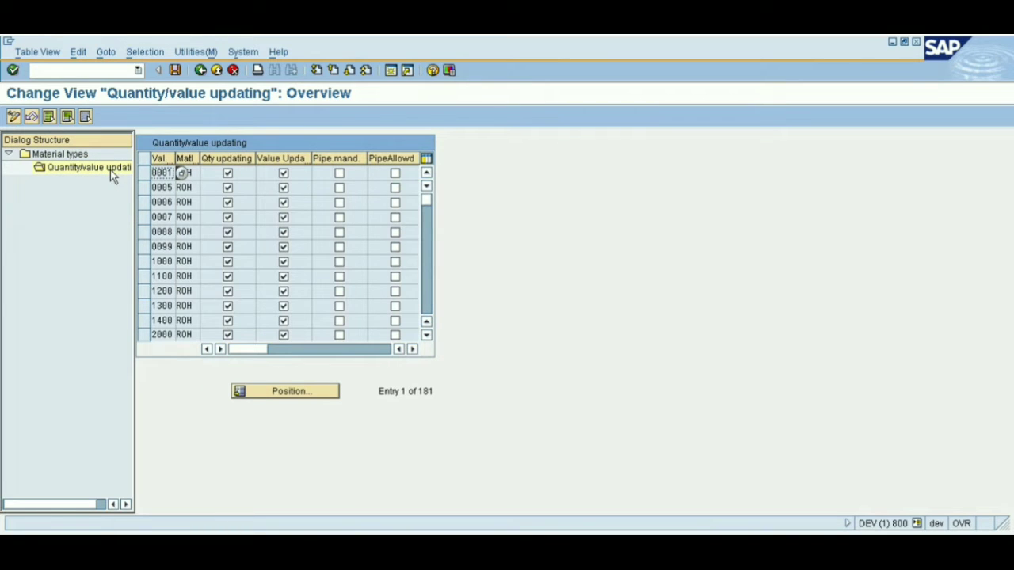
Step: Position the updating table to valuation area SZ15 with material type ROH
{"action": "left_click", "coordinate": [302, 393]}
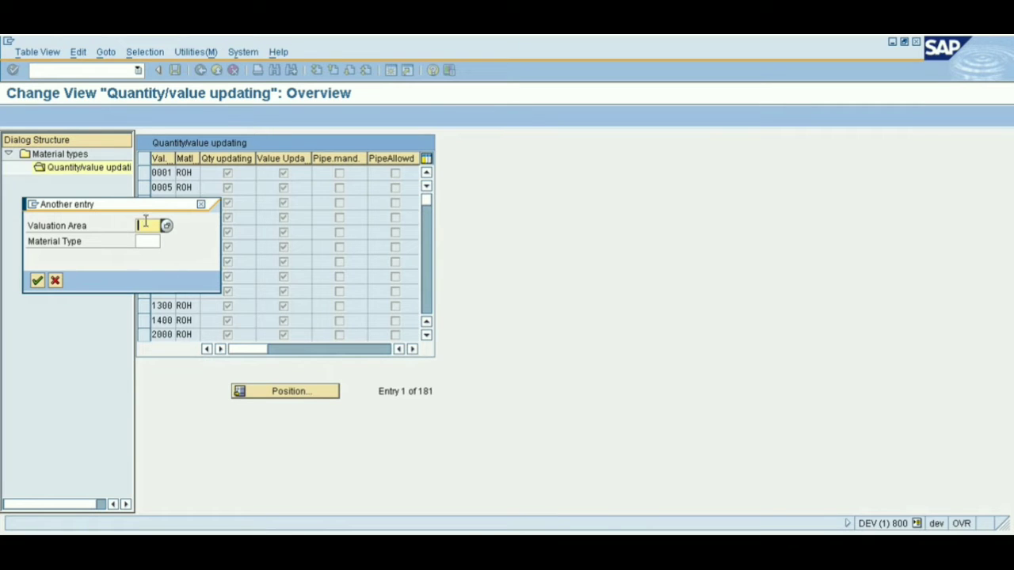
{"action": "left_click", "coordinate": [165, 226]}
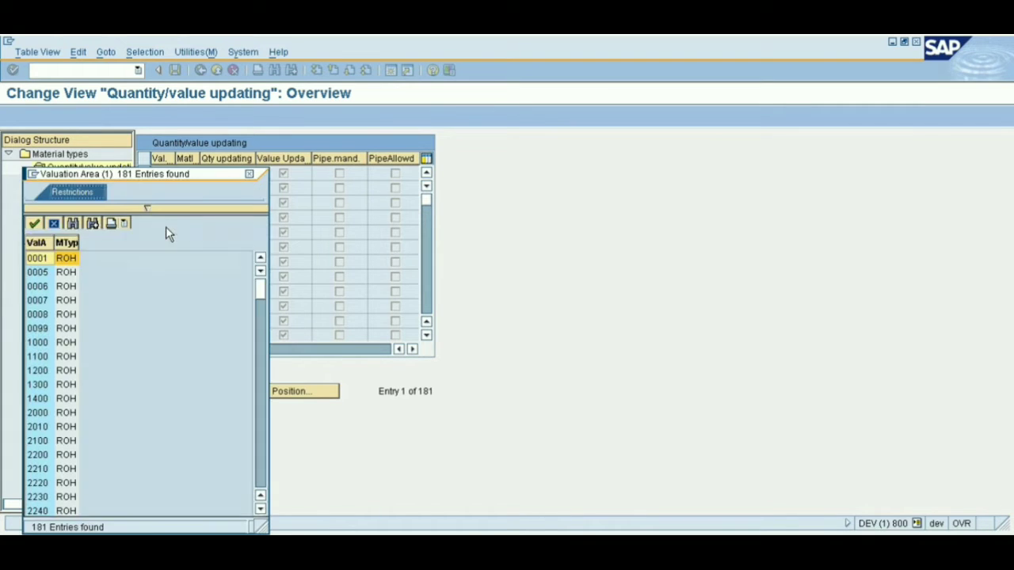
{"action": "left_click_drag", "start_coordinate": [261, 299], "coordinate": [271, 499]}
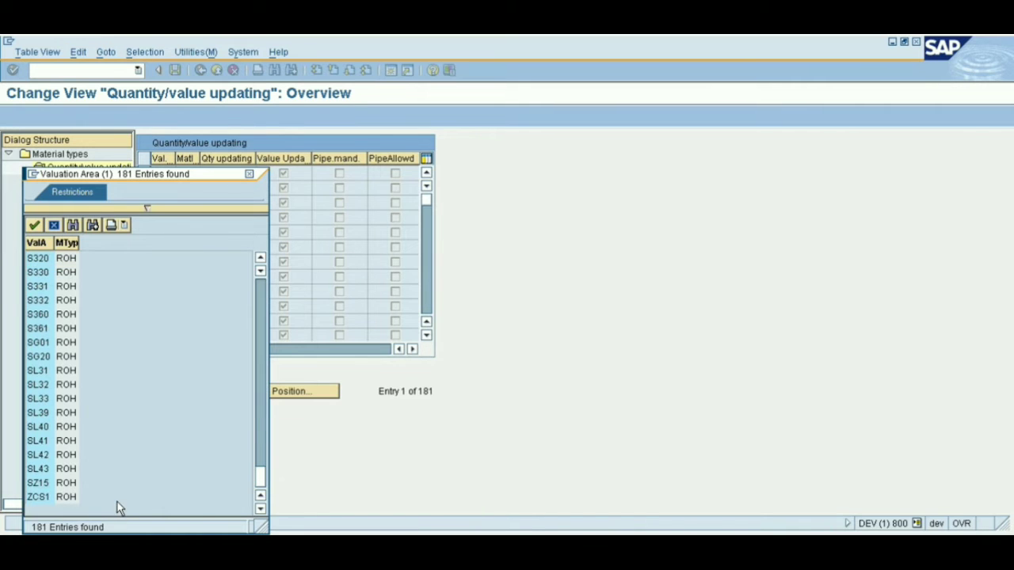
{"action": "double_click", "coordinate": [37, 483]}
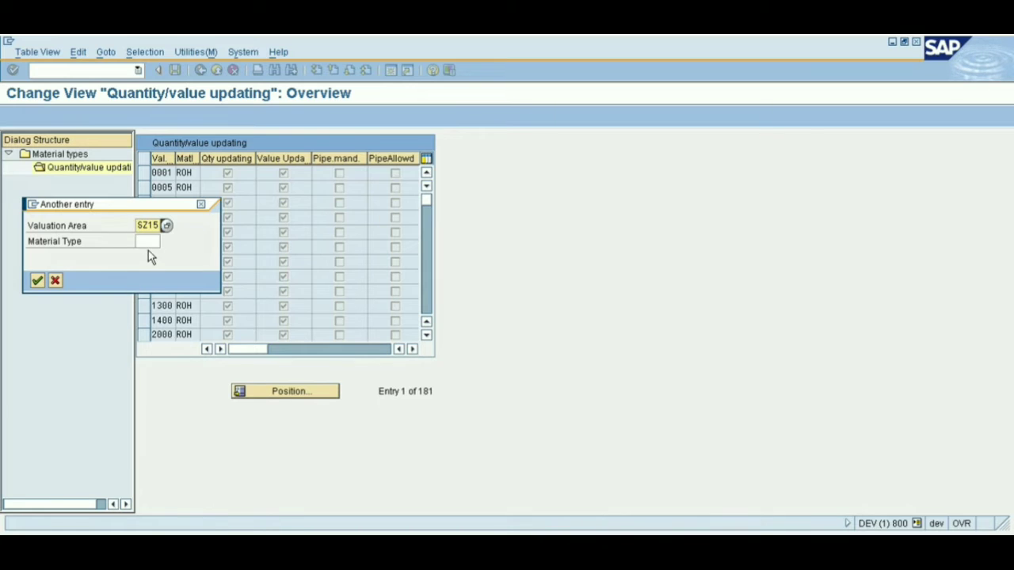
{"action": "left_click", "coordinate": [147, 242]}
{"action": "type", "text": "ROH"}
{"action": "left_click", "coordinate": [37, 280]}
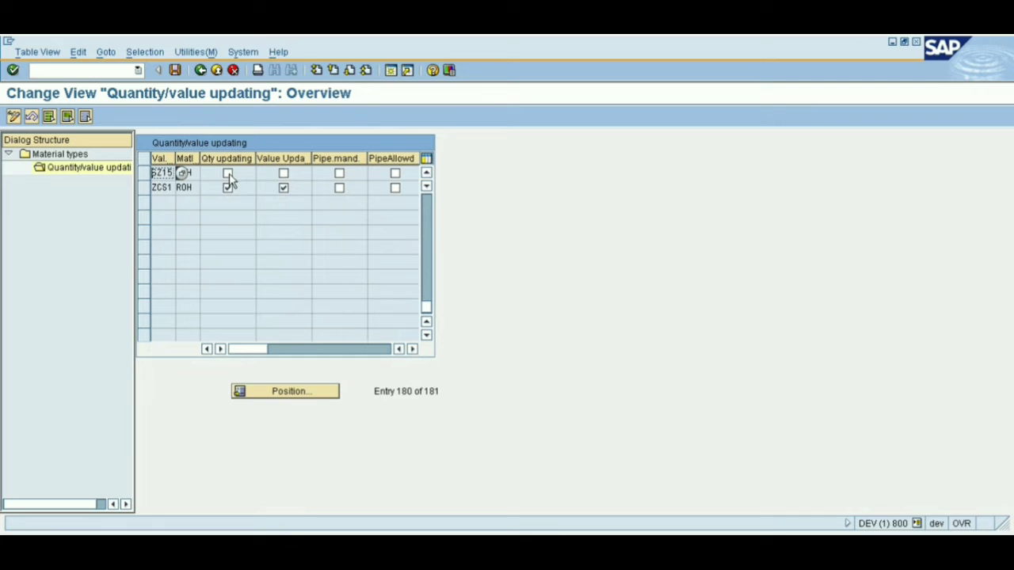
Step: Tick quantity and value updating for SZ15 ROH, plus quantity for ZCS1, and save
{"action": "left_click", "coordinate": [228, 174]}
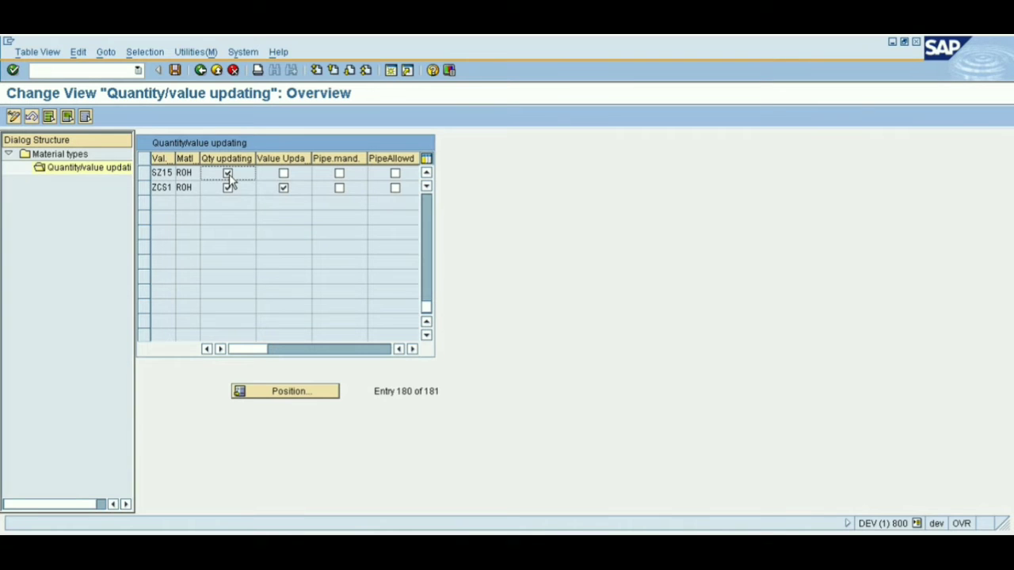
{"action": "left_click", "coordinate": [286, 176]}
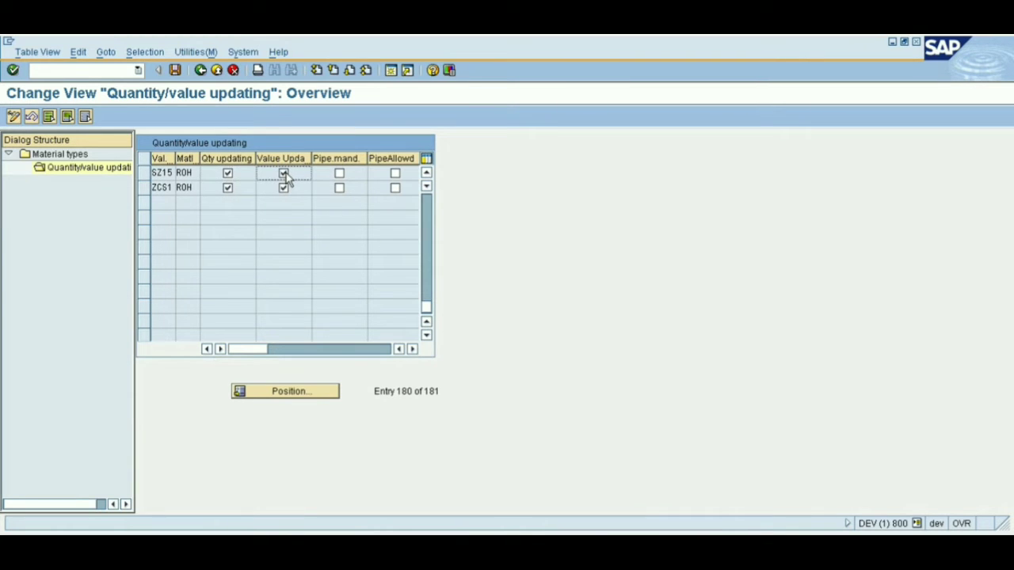
{"action": "left_click", "coordinate": [228, 188]}
{"action": "left_click", "coordinate": [175, 72]}
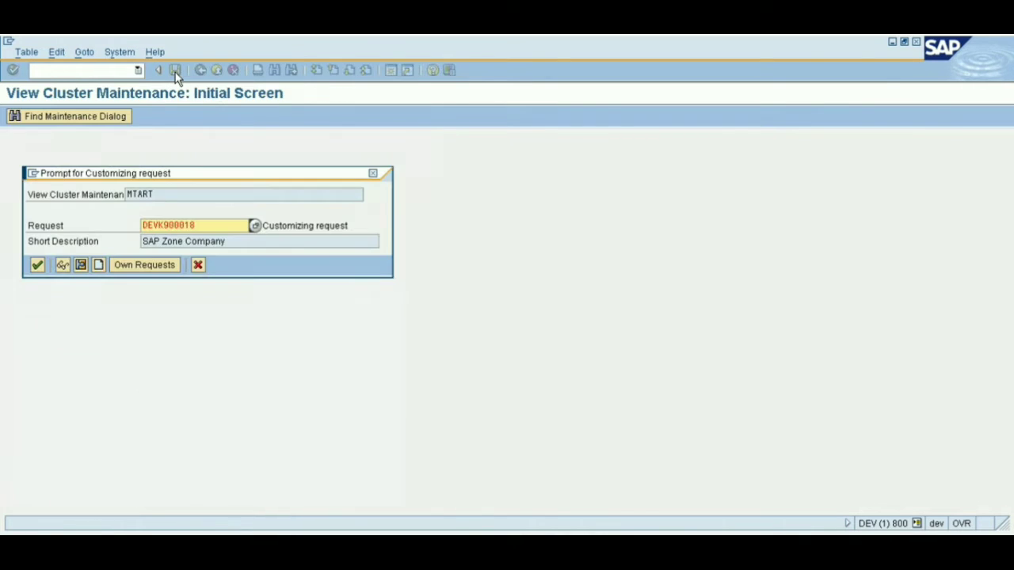
Step: Confirm the customizing request and return to the Material types overview
{"action": "left_click", "coordinate": [37, 264]}
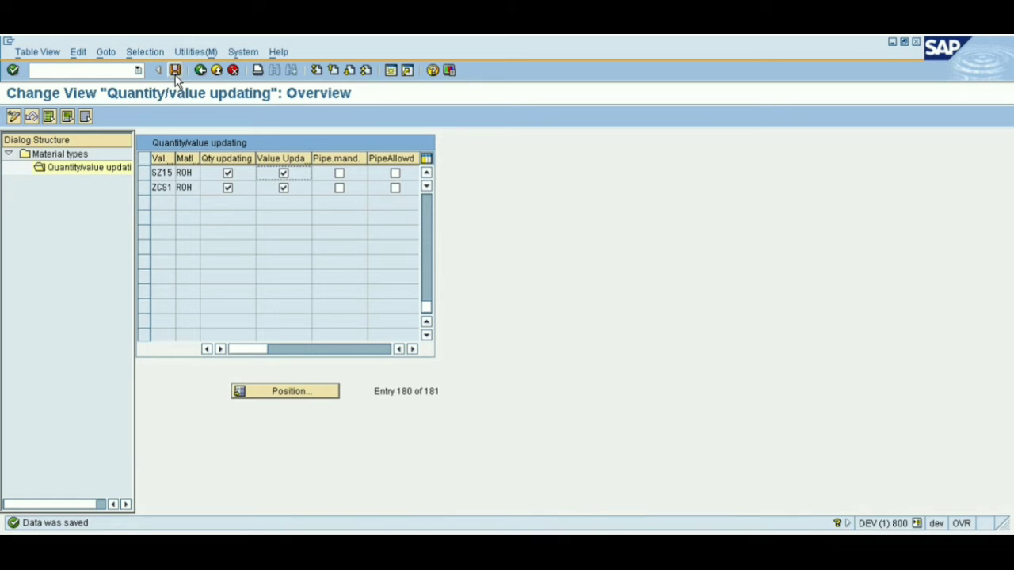
{"action": "left_click", "coordinate": [200, 70]}
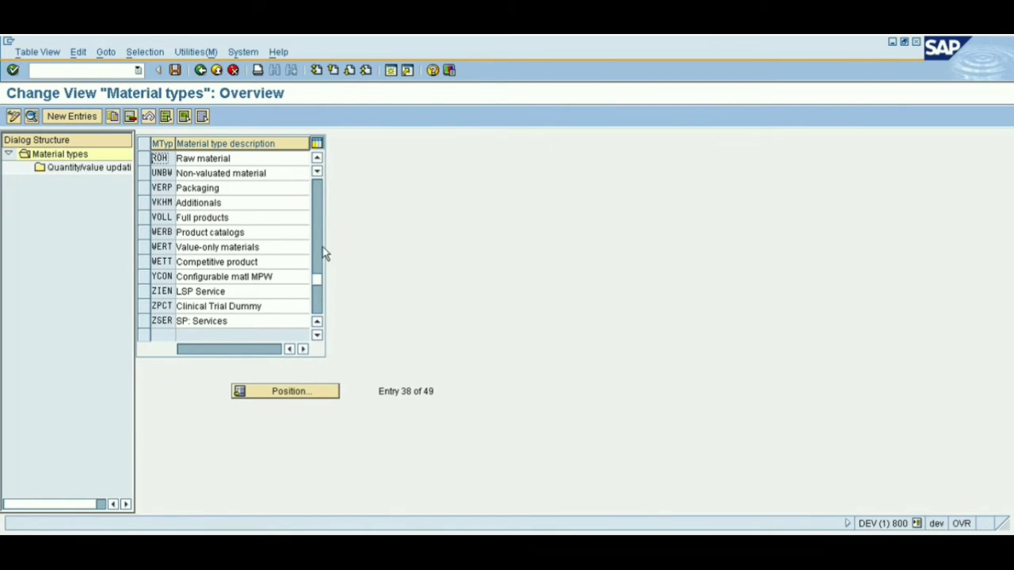
Step: Scroll the material types list and select the FERT Finished product row
{"action": "left_click", "coordinate": [316, 195]}
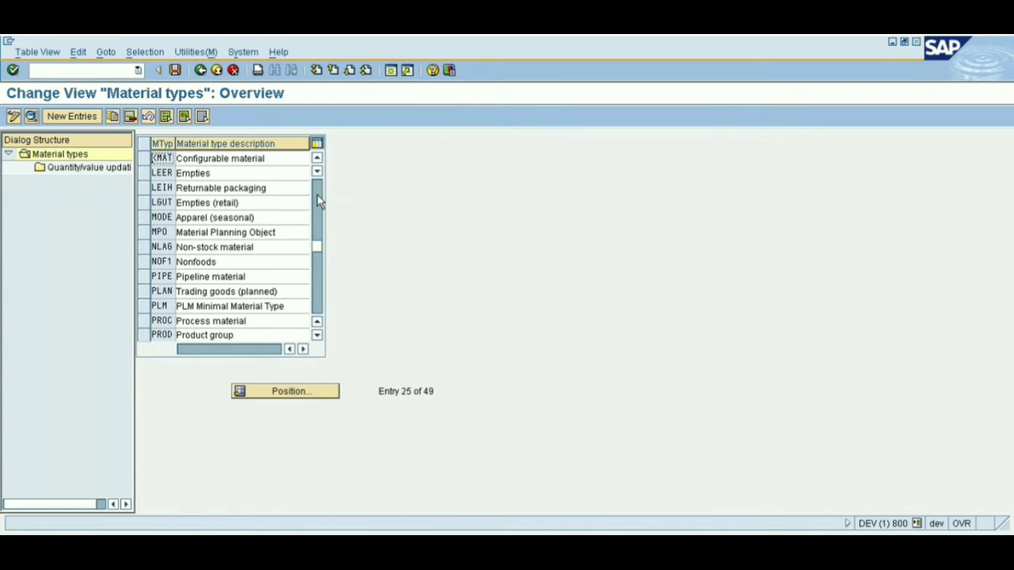
{"action": "left_click", "coordinate": [317, 195]}
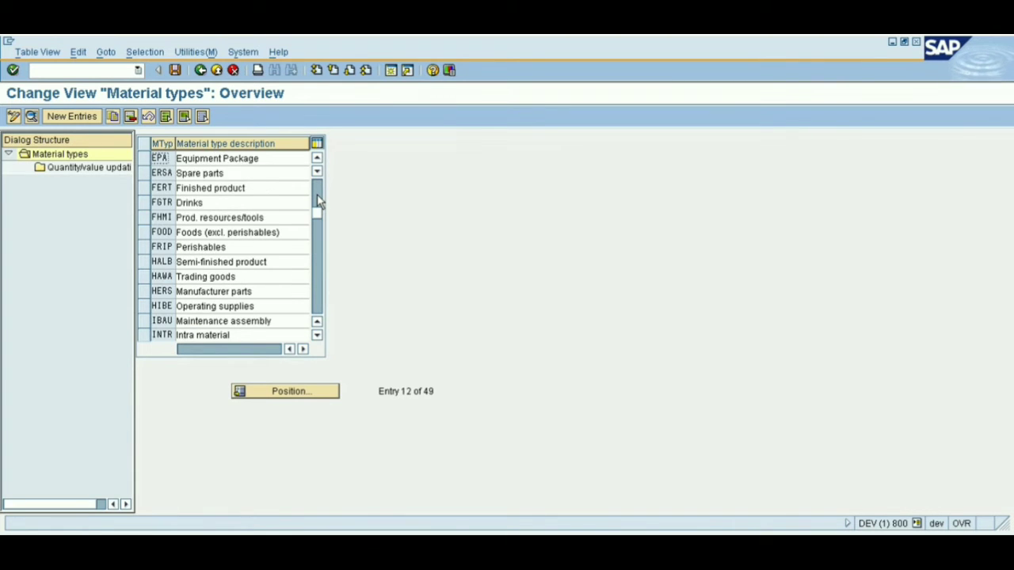
{"action": "left_click", "coordinate": [141, 189]}
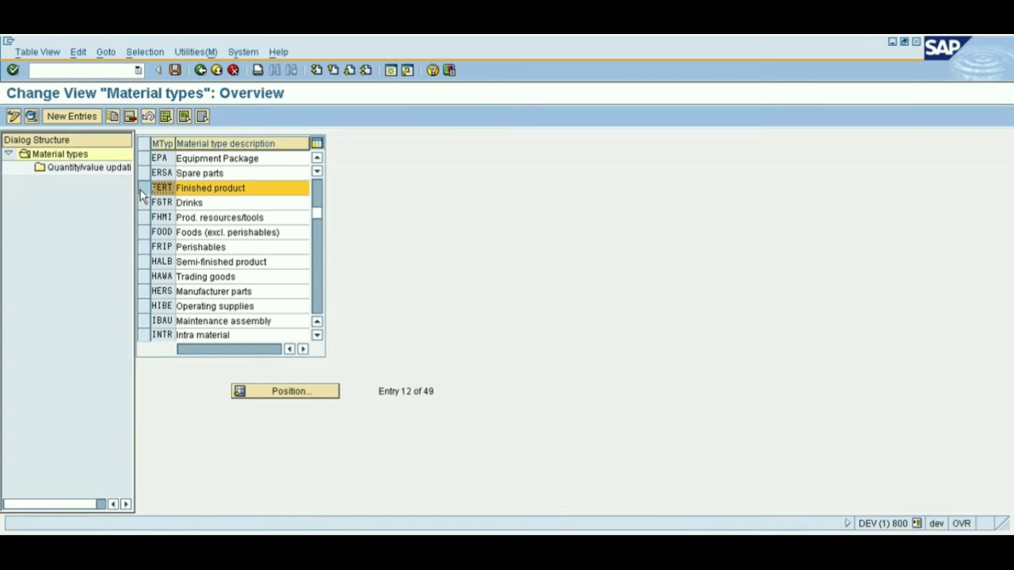
Step: Tick quantity and value updating for SZ15 under FERT, save, and go back
{"action": "double_click", "coordinate": [75, 169]}
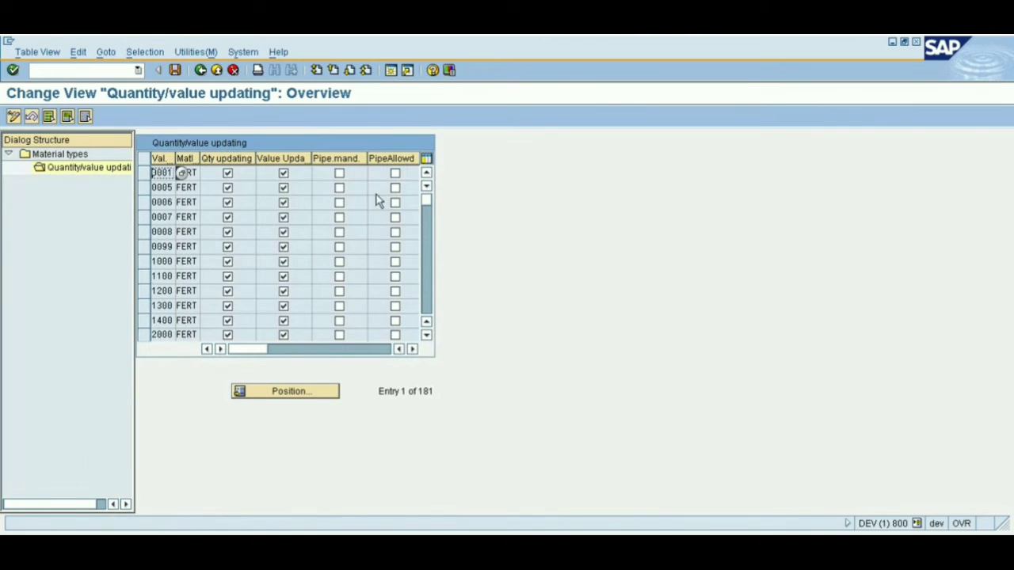
{"action": "left_click_drag", "start_coordinate": [432, 289], "coordinate": [430, 328]}
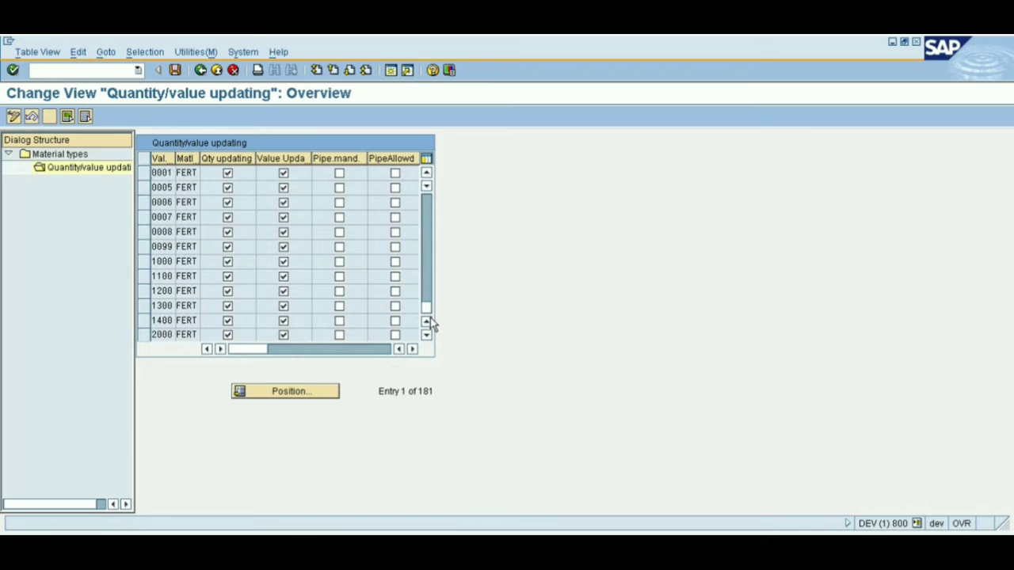
{"action": "left_click", "coordinate": [426, 210]}
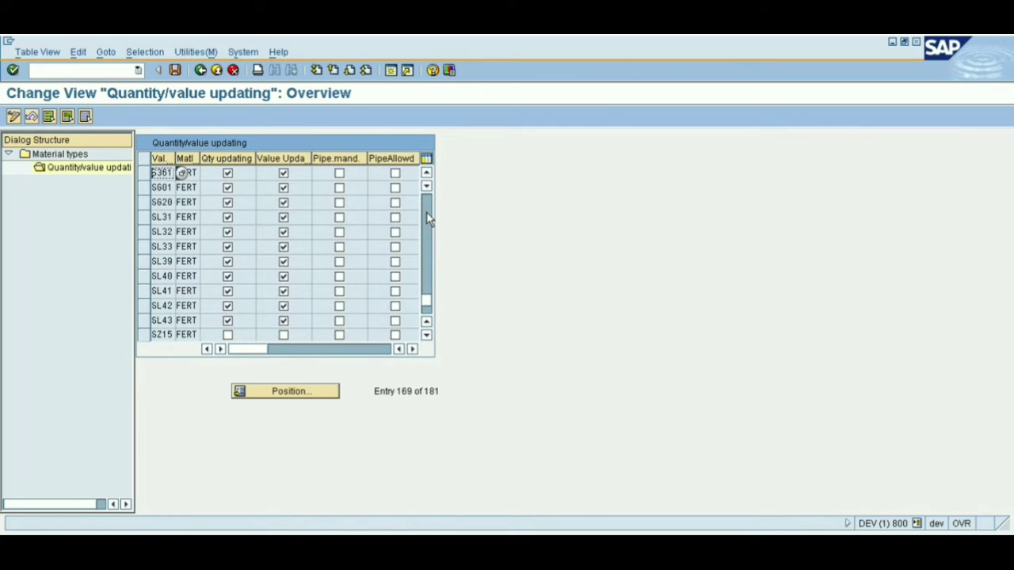
{"action": "double_click", "coordinate": [426, 337]}
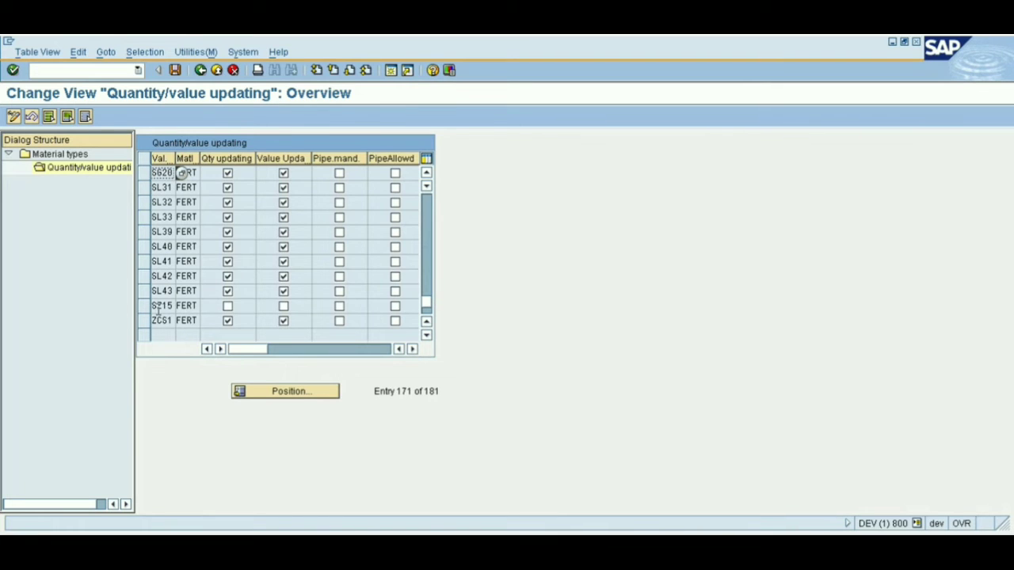
{"action": "left_click", "coordinate": [228, 306]}
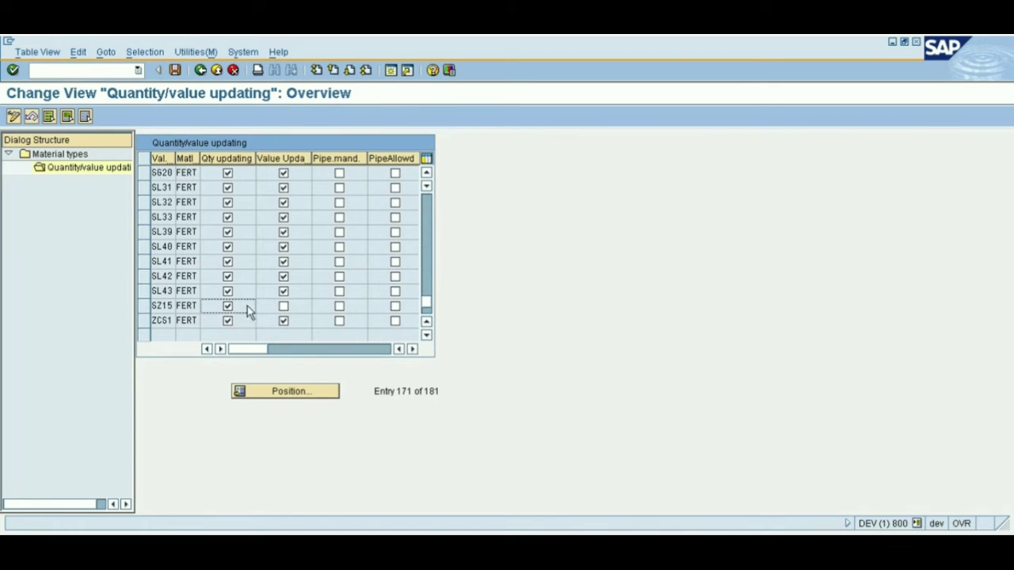
{"action": "left_click", "coordinate": [284, 305]}
{"action": "left_click", "coordinate": [175, 71]}
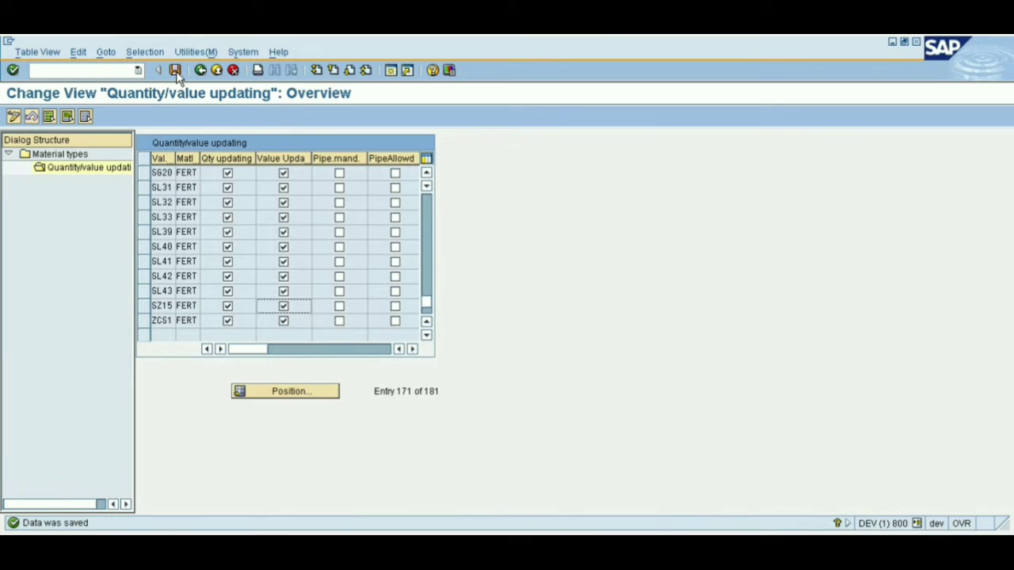
{"action": "left_click", "coordinate": [201, 70]}
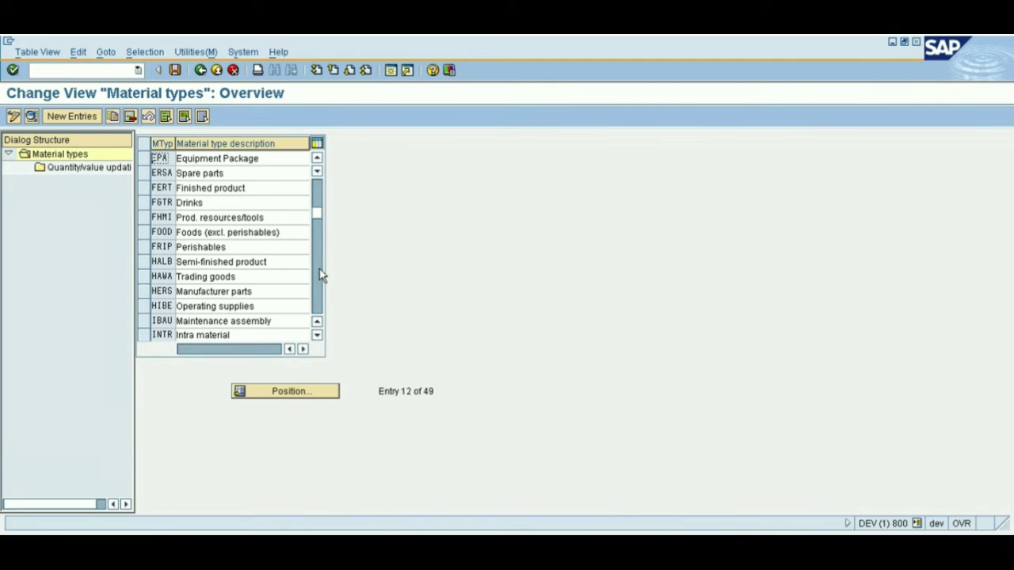
Step: Open quantity/value updating for HALB and scroll to the SZ15 row
{"action": "left_click", "coordinate": [145, 263]}
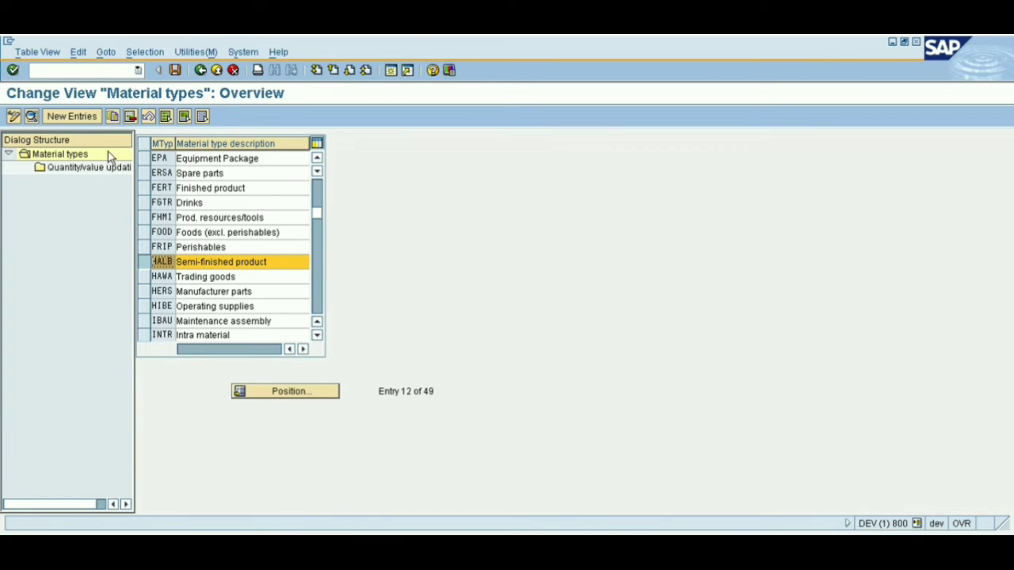
{"action": "double_click", "coordinate": [84, 170]}
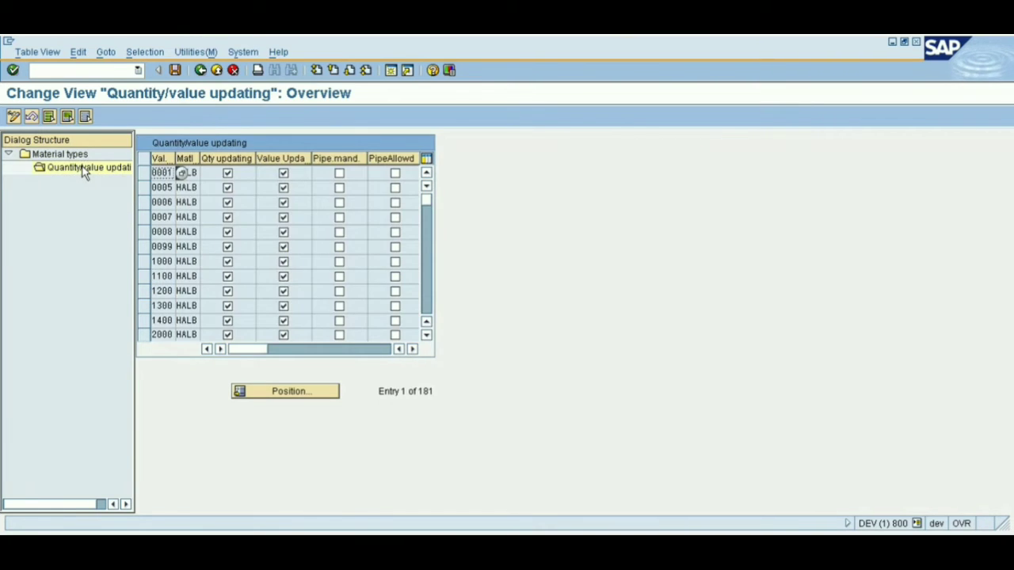
{"action": "scroll", "coordinate": [425, 299], "scroll_direction": "down", "scroll_amount": 12}
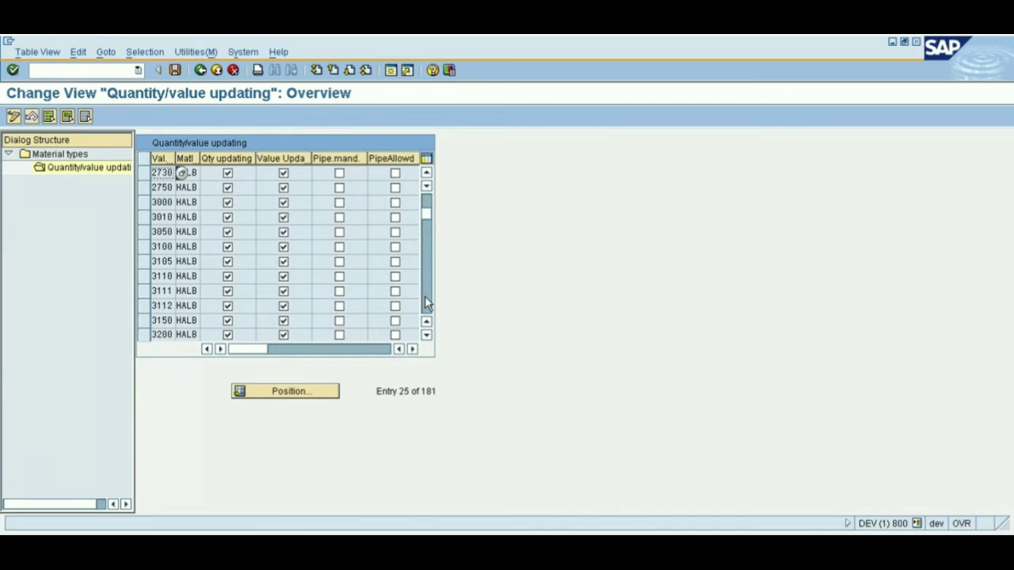
{"action": "left_click_drag", "start_coordinate": [428, 279], "coordinate": [425, 318]}
{"action": "left_click", "coordinate": [426, 174]}
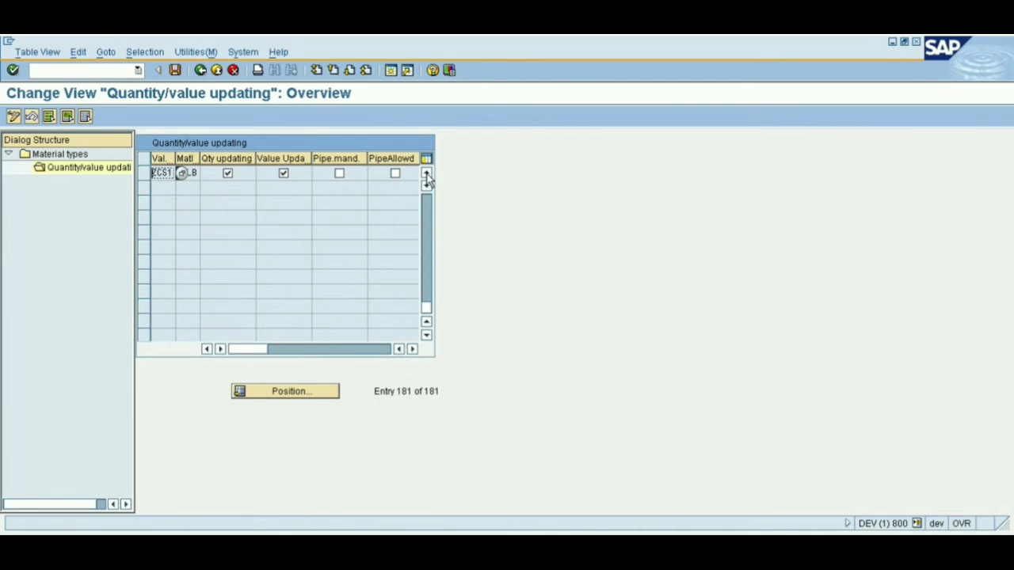
{"action": "left_click", "coordinate": [426, 175]}
{"action": "left_click", "coordinate": [426, 174]}
{"action": "left_click", "coordinate": [426, 174]}
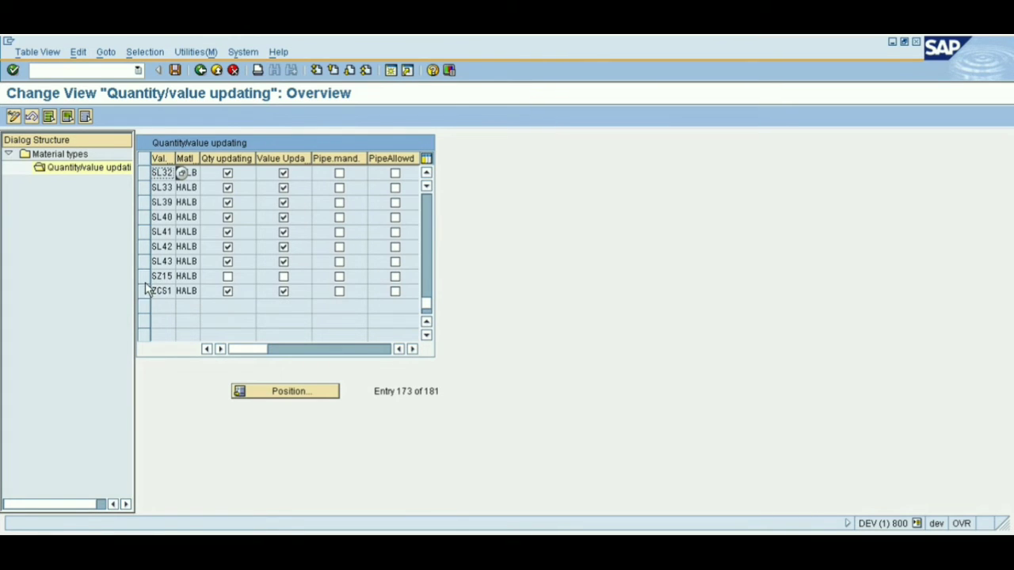
Step: Tick quantity and value updating for SZ15 HALB, save, and return to the list
{"action": "left_click", "coordinate": [228, 278]}
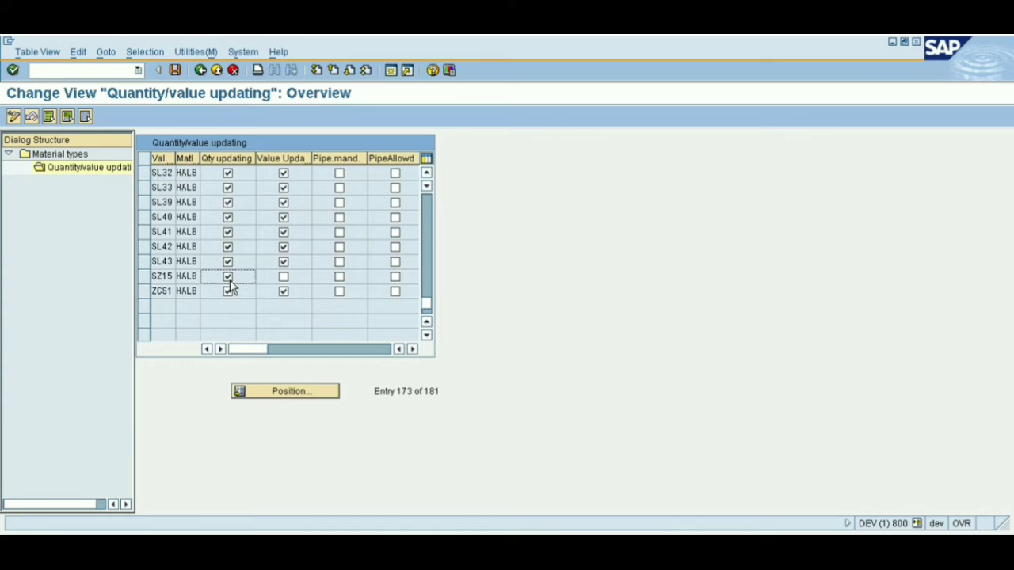
{"action": "left_click", "coordinate": [283, 277]}
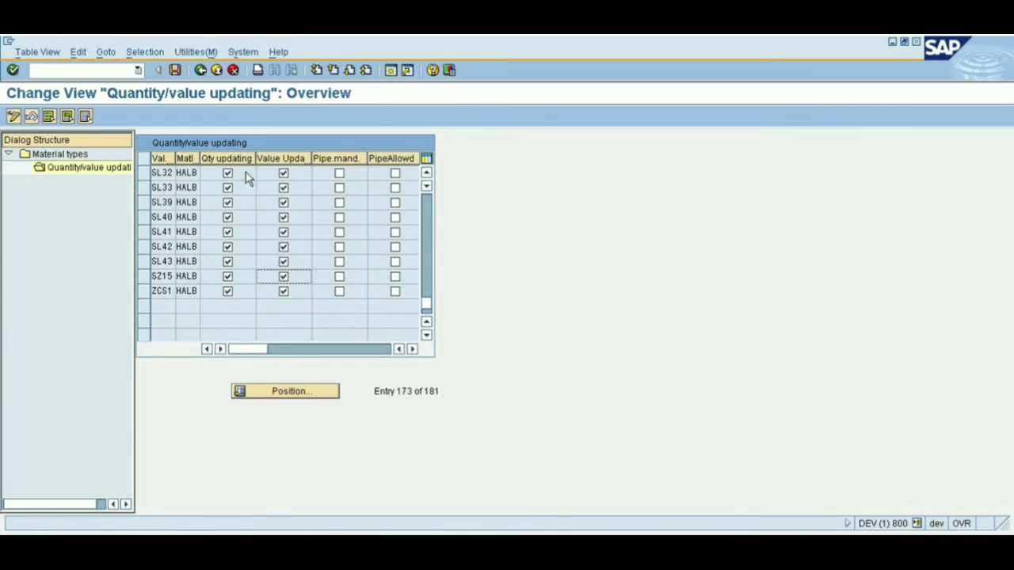
{"action": "left_click", "coordinate": [175, 70]}
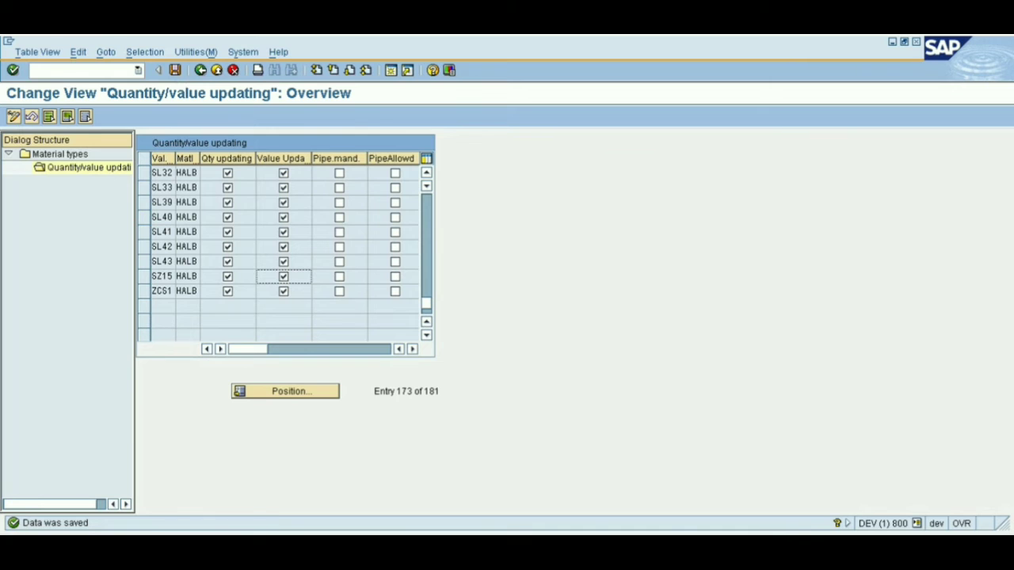
{"action": "left_click", "coordinate": [175, 70]}
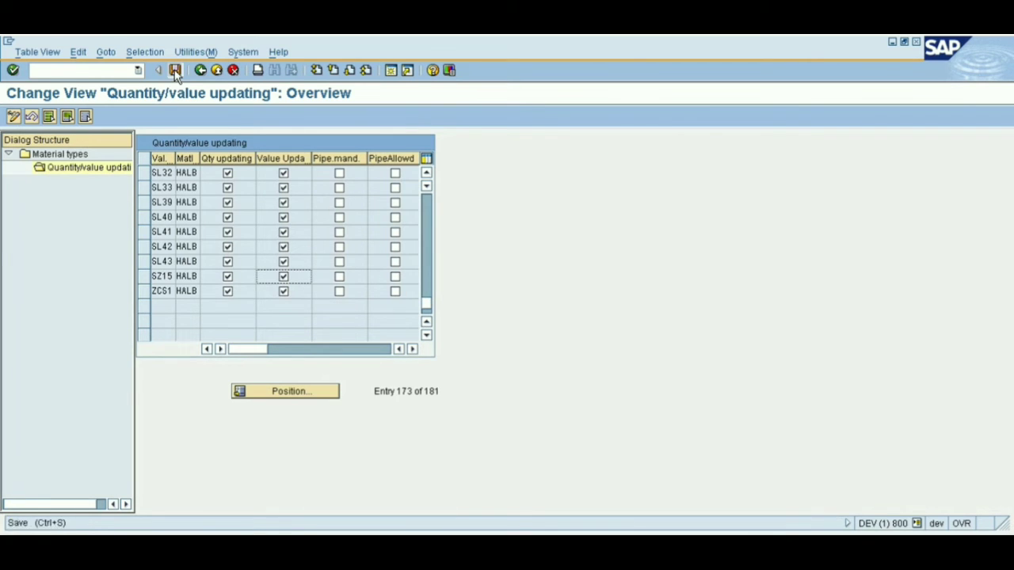
{"action": "left_click", "coordinate": [201, 71]}
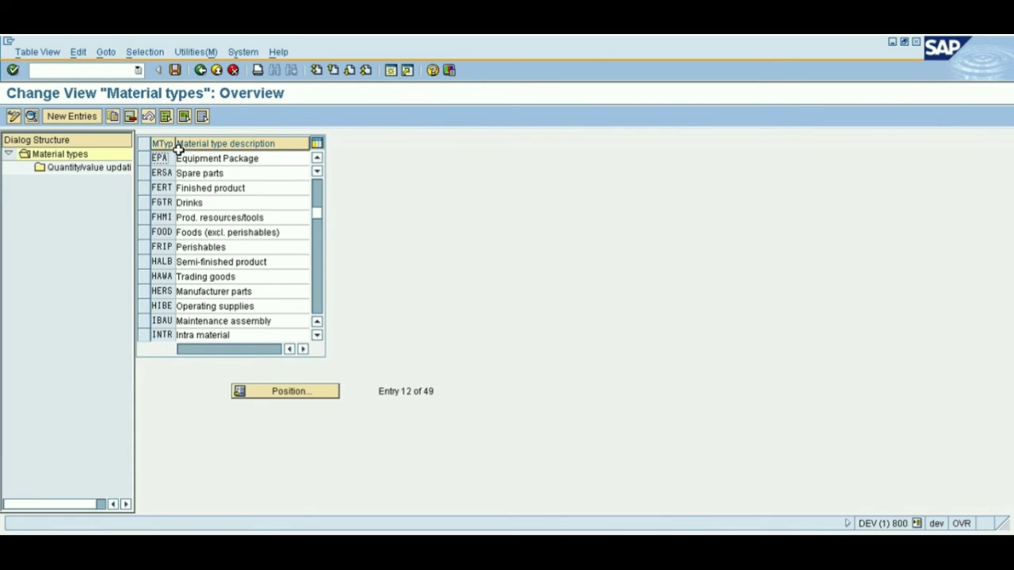
Step: Go back from material type maintenance to the SAP Easy Access menu
{"action": "left_click", "coordinate": [201, 70]}
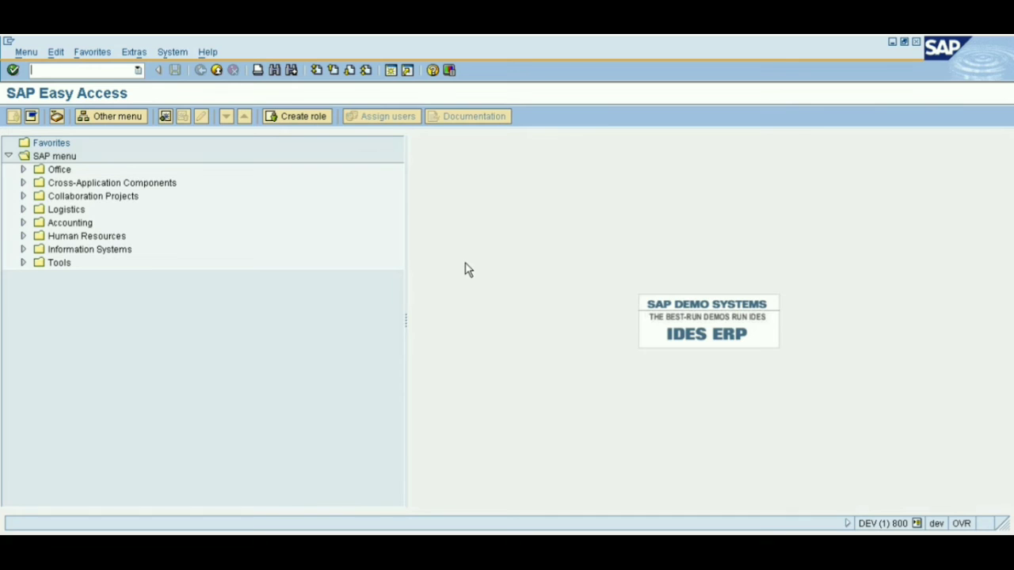
Step: Run OMDU and tick requirements planning for plant SZ15, SAP Zone Company Plant
{"action": "type", "text": "OMDU"}
{"action": "key", "text": "Return"}
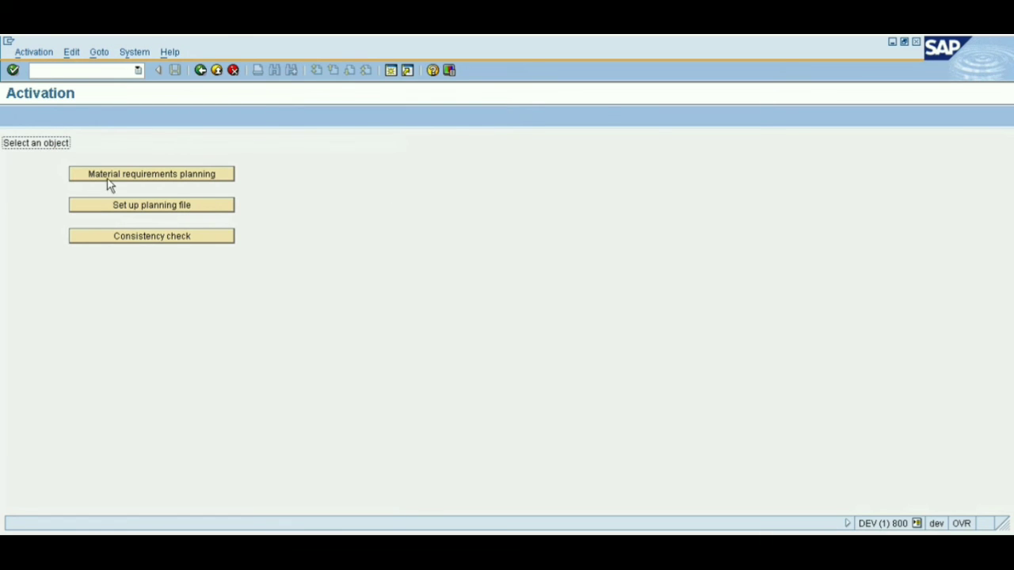
{"action": "left_click", "coordinate": [149, 182]}
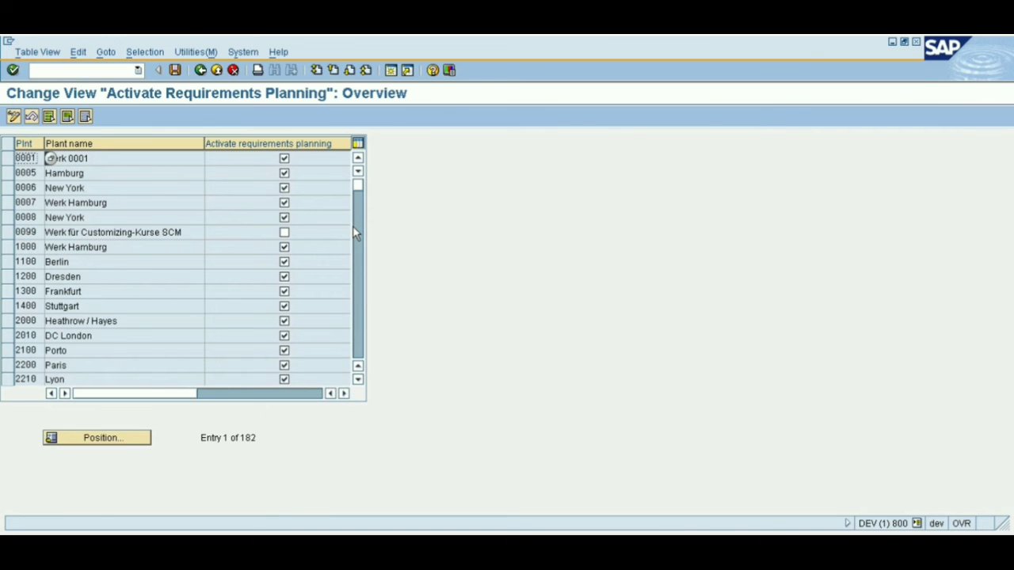
{"action": "left_click_drag", "start_coordinate": [361, 187], "coordinate": [360, 350]}
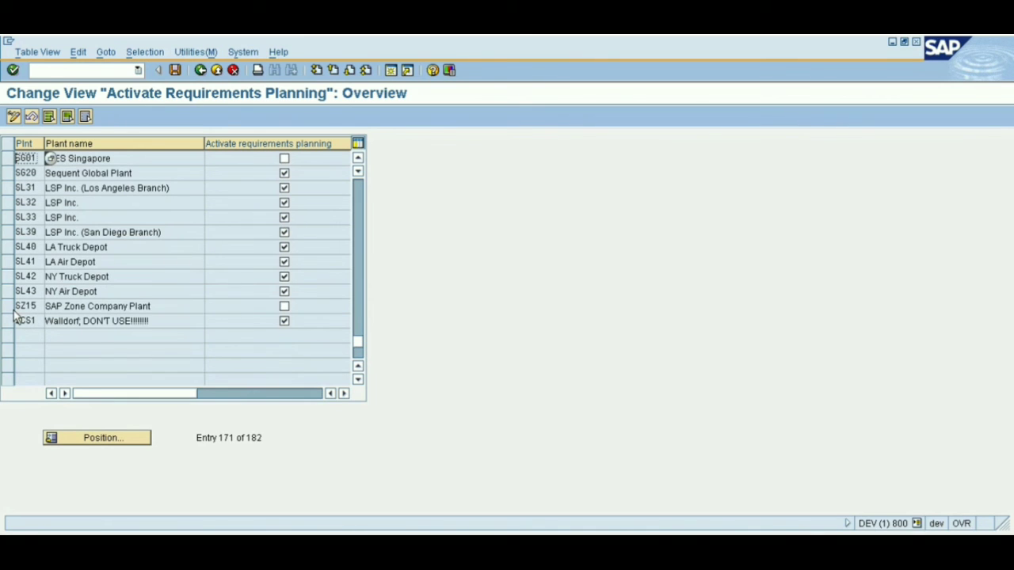
{"action": "left_click", "coordinate": [284, 320]}
{"action": "left_click", "coordinate": [284, 307]}
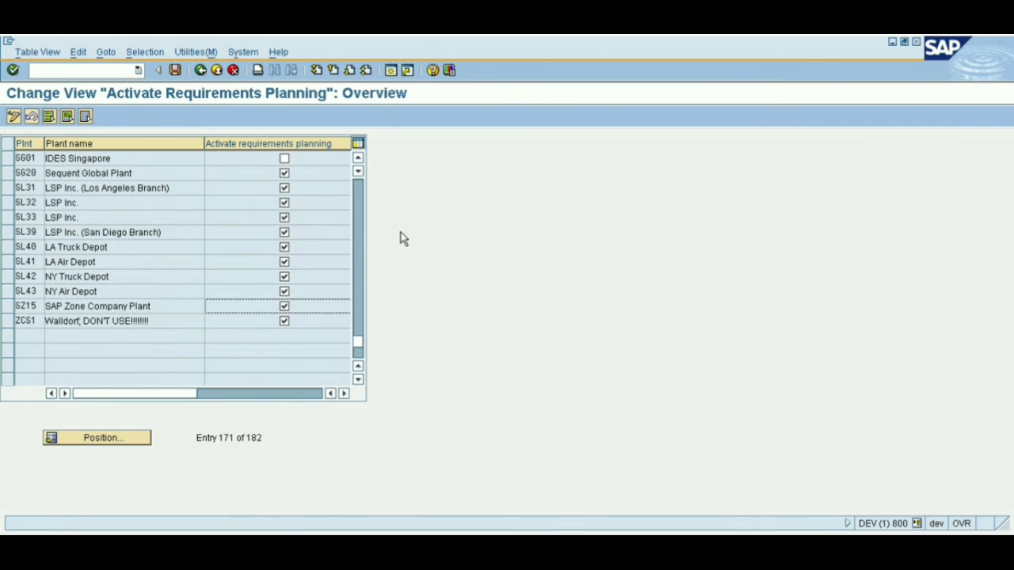
Step: Save plant SZ15's MRP activation to the Customizing request, then return to SAP Easy Access
{"action": "left_click", "coordinate": [175, 71]}
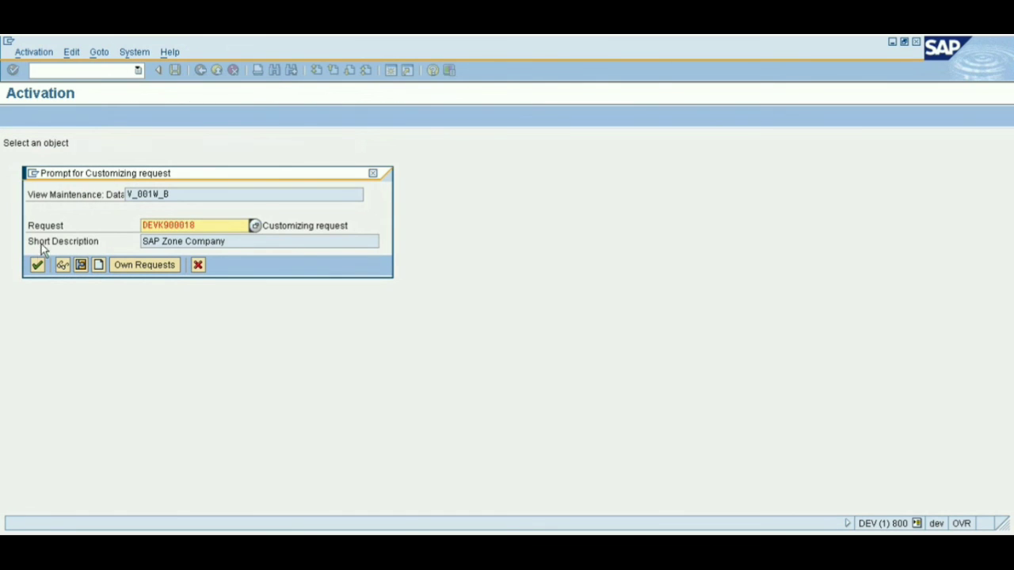
{"action": "left_click", "coordinate": [37, 264]}
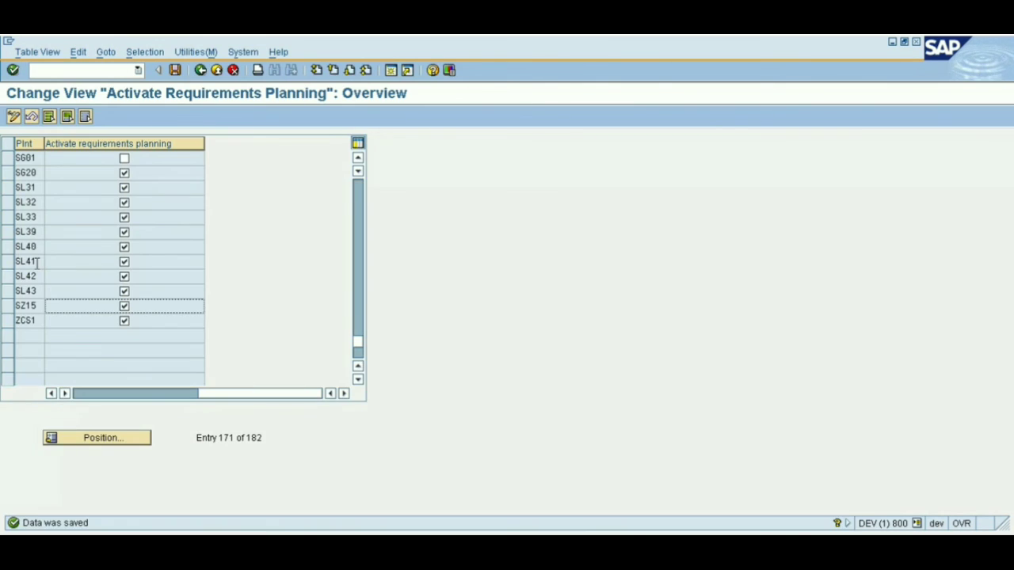
{"action": "left_click", "coordinate": [201, 72]}
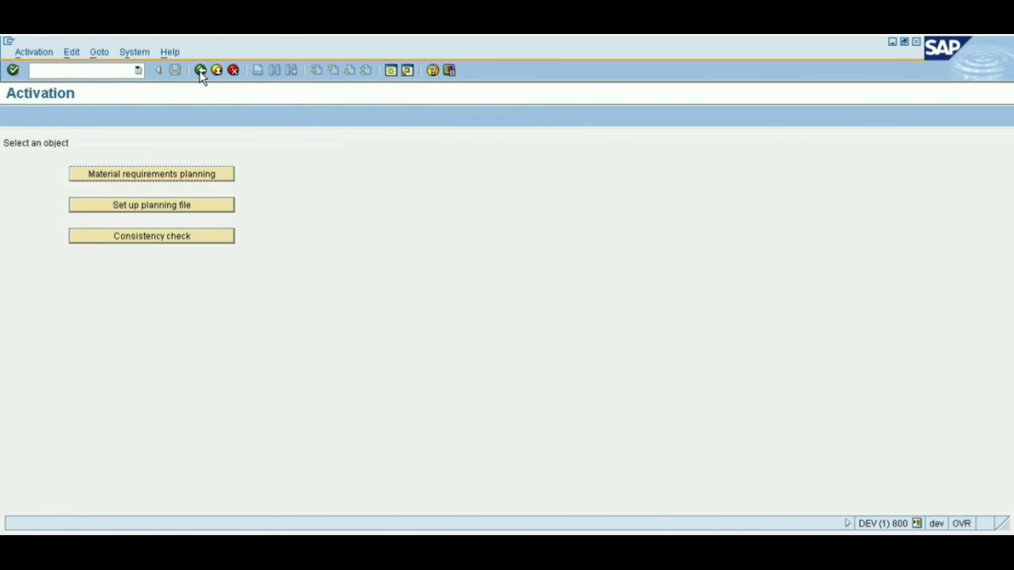
{"action": "left_click", "coordinate": [201, 72]}
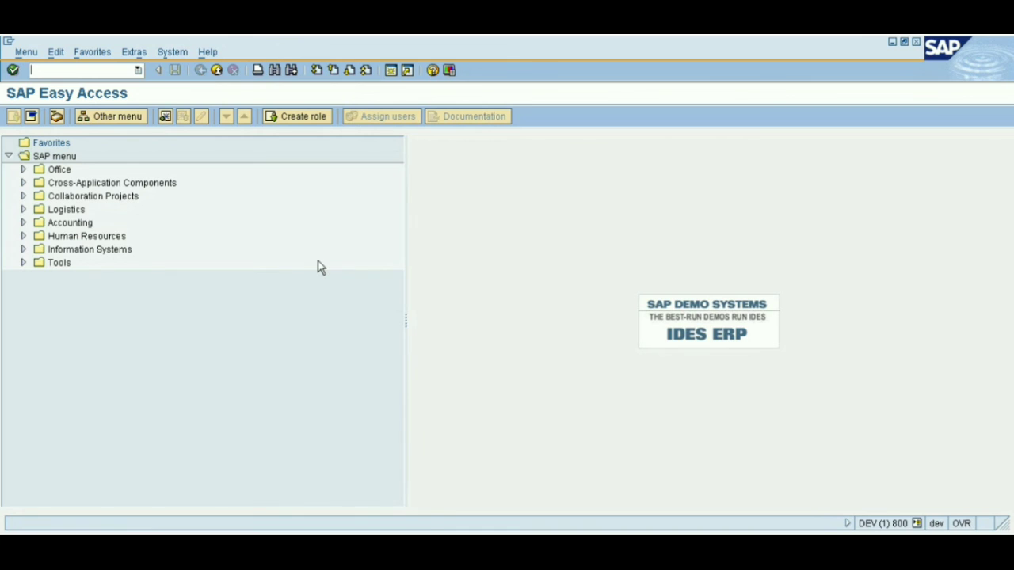